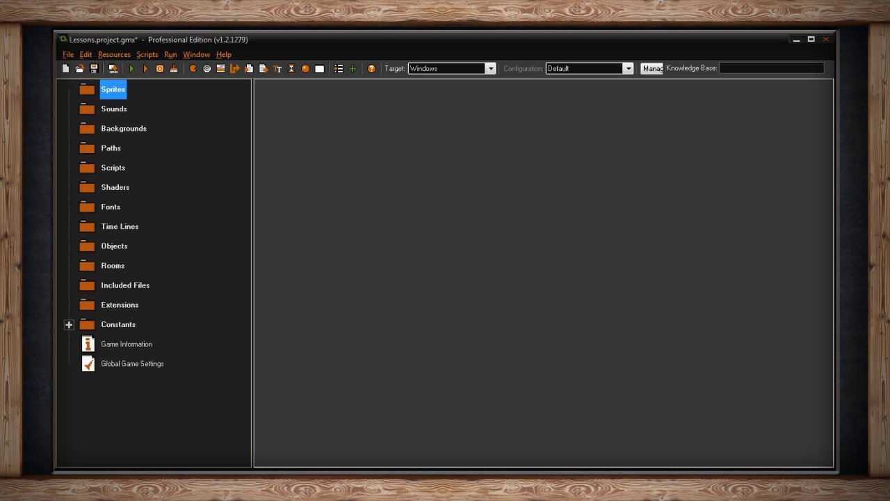
# Step: Dismiss the Resources menu and bring up the Sprites folder's context menu
pyautogui.click(119, 57)
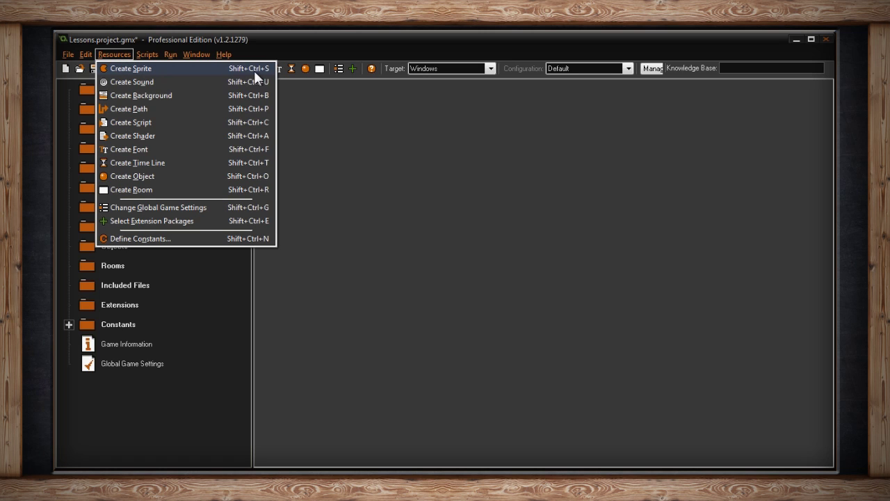
pyautogui.click(288, 81)
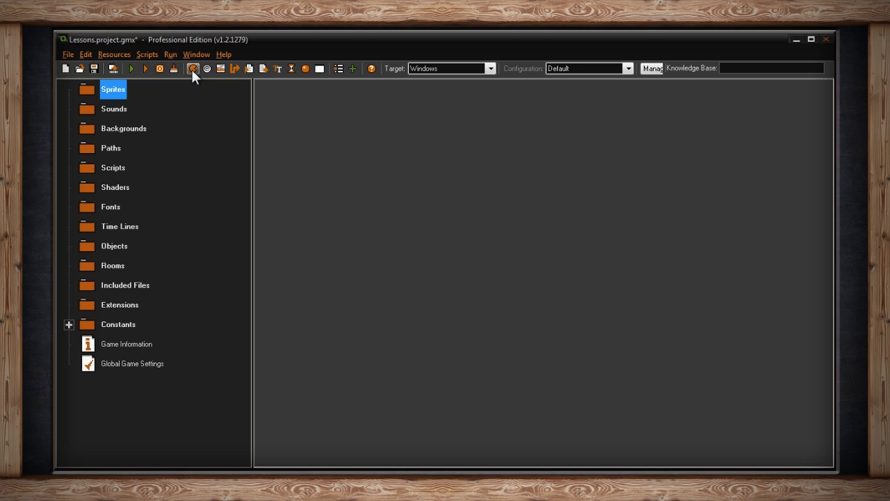
pyautogui.rightClick(117, 95)
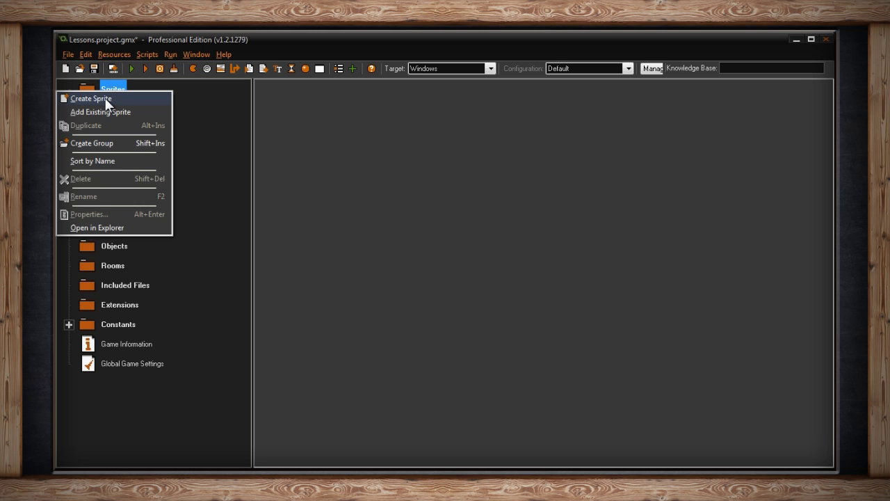
# Step: Create a new sprite and name it sBall, after trying sprite_ball and sp_ball
pyautogui.click(108, 103)
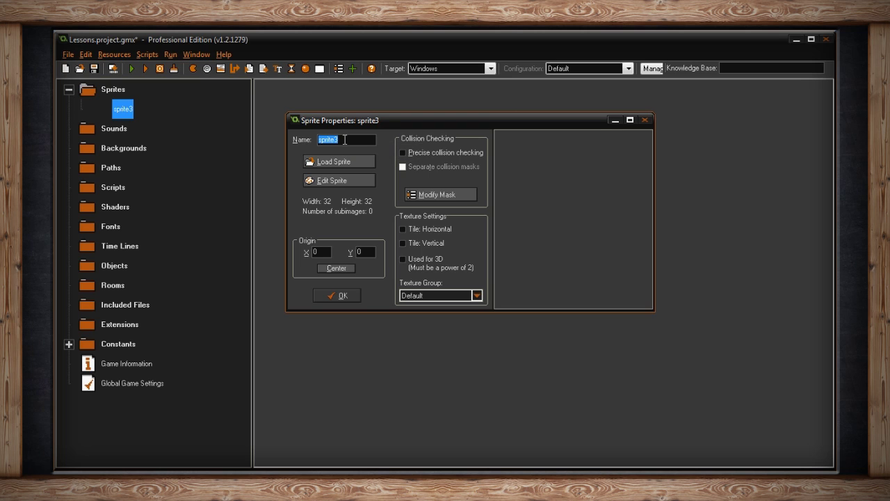
pyautogui.press('BackSpace')
pyautogui.write('spri')
pyautogui.write('te_ball')
pyautogui.press('BackSpace')
pyautogui.press('BackSpace')
pyautogui.press('BackSpace')
pyautogui.press('BackSpace')
pyautogui.press('BackSpace')
pyautogui.press('BackSpace')
pyautogui.write('sp')
pyautogui.write('_b')
pyautogui.write('all')
pyautogui.press('BackSpace')
pyautogui.press('BackSpace')
pyautogui.press('BackSpace')
pyautogui.write('sBas')
pyautogui.press('BackSpace')
pyautogui.write('ll')
# Step: Open Load Sprite's file browser and filter Files of type to PNG Images
pyautogui.click(342, 167)
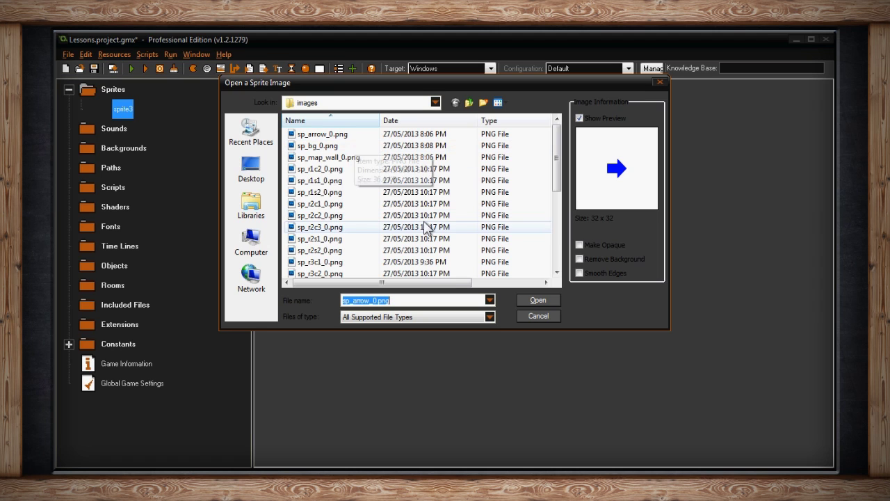
pyautogui.click(491, 315)
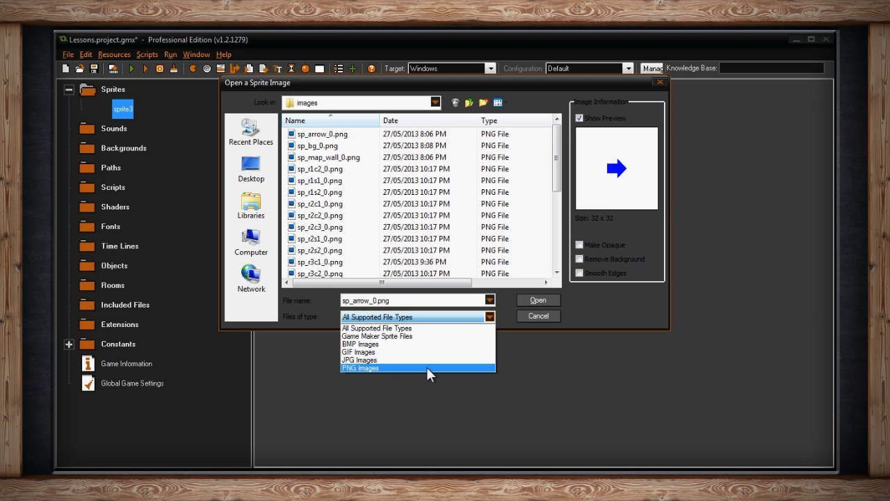
pyautogui.click(427, 367)
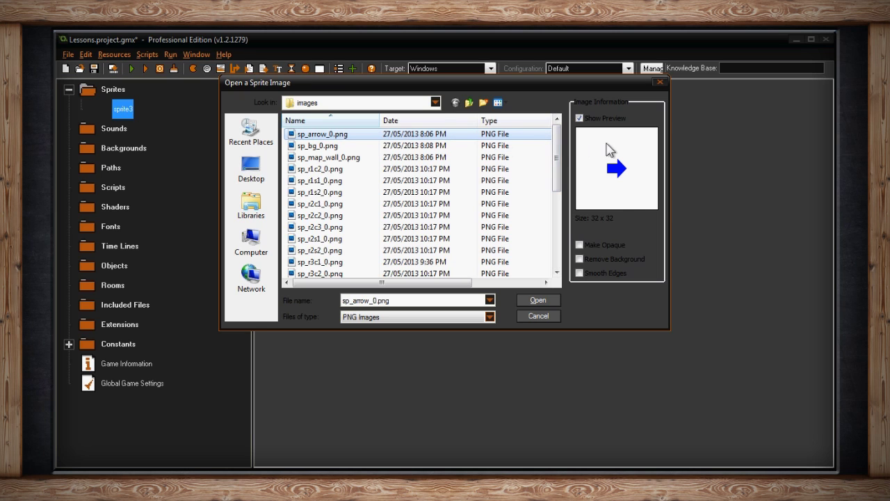
# Step: Toggle Show Preview, Make Opaque and Remove Background off and back, then check Smooth Edges
pyautogui.click(580, 119)
pyautogui.click(580, 119)
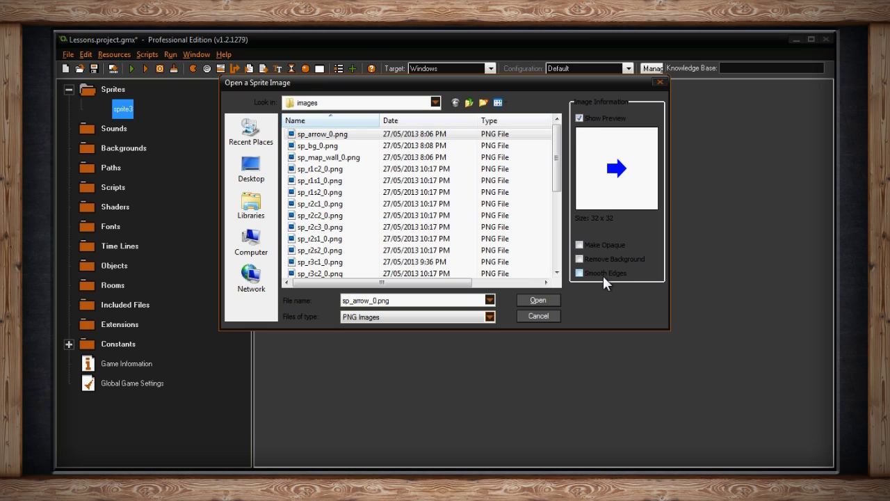
pyautogui.click(579, 245)
pyautogui.click(580, 246)
pyautogui.click(580, 259)
pyautogui.click(580, 259)
pyautogui.click(578, 273)
# Step: Uncheck Smooth Edges and, after a brief range selection, select only sp_arrow_0.png
pyautogui.click(579, 273)
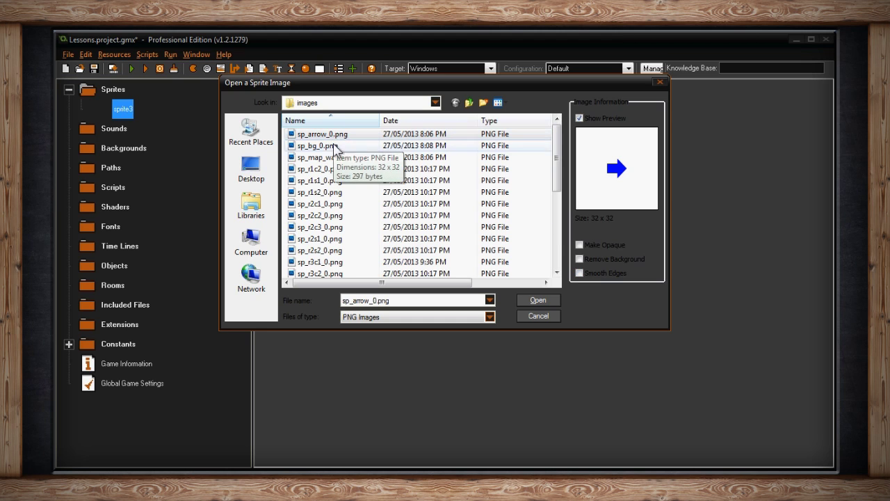
pyautogui.keyDown('shift'); pyautogui.click(332, 216); pyautogui.keyUp('shift')
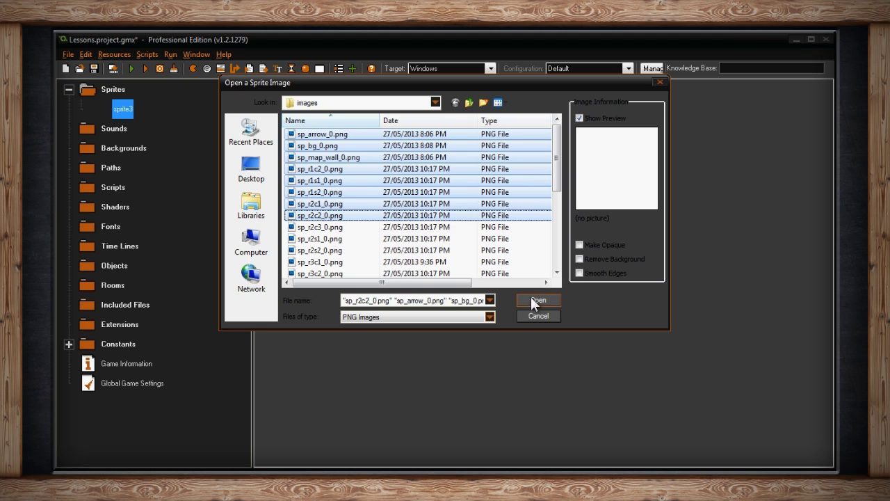
pyautogui.click(326, 136)
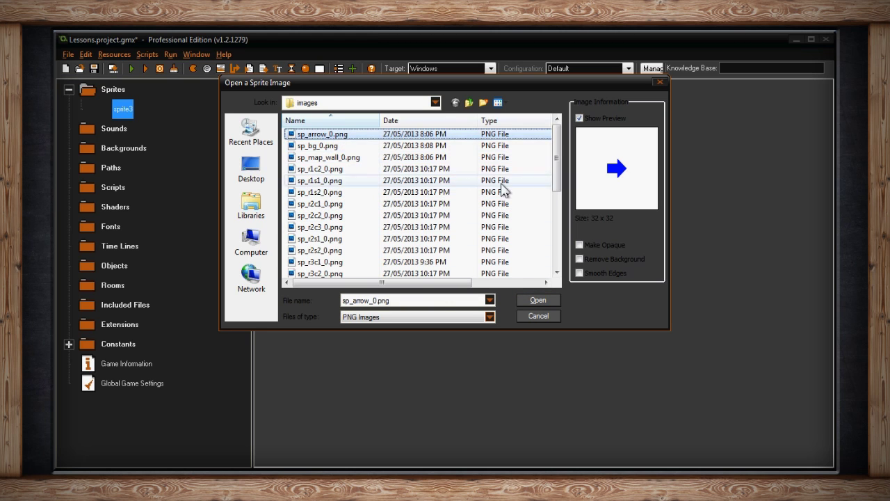
# Step: Load sp_arrow_0.png into sBall as a 32×32, single-subimage sprite
pyautogui.click(550, 300)
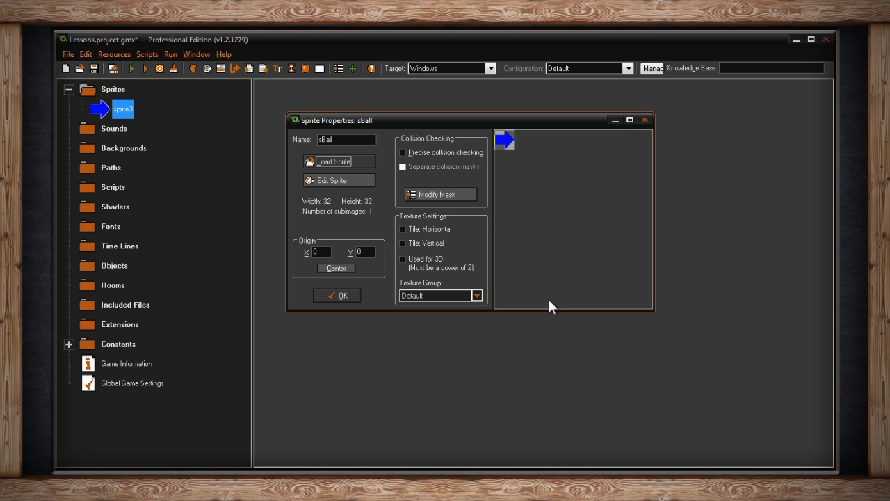